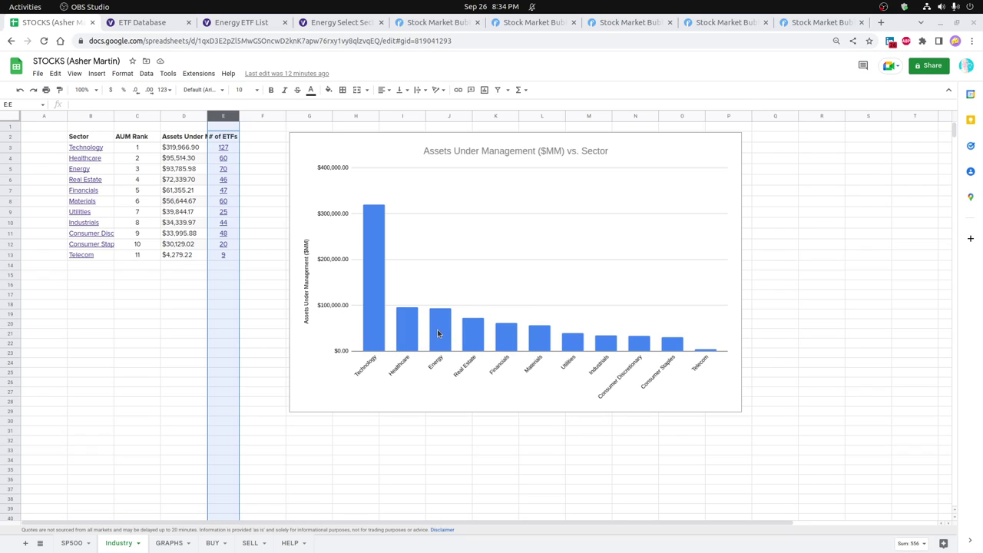
Open the Finviz full stock map in a new tab and set it to 1 Year Performance.
left_click(422, 22)
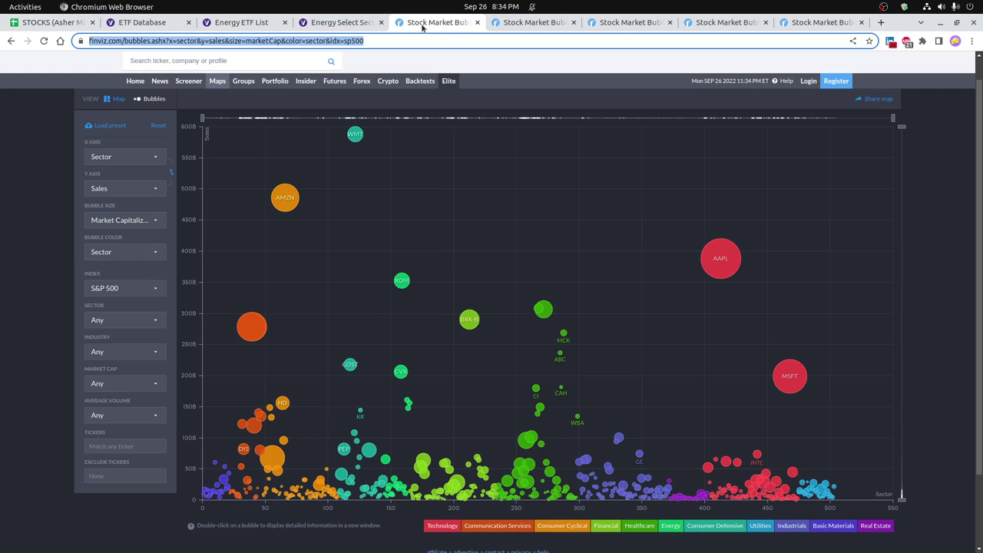
left_click(882, 22)
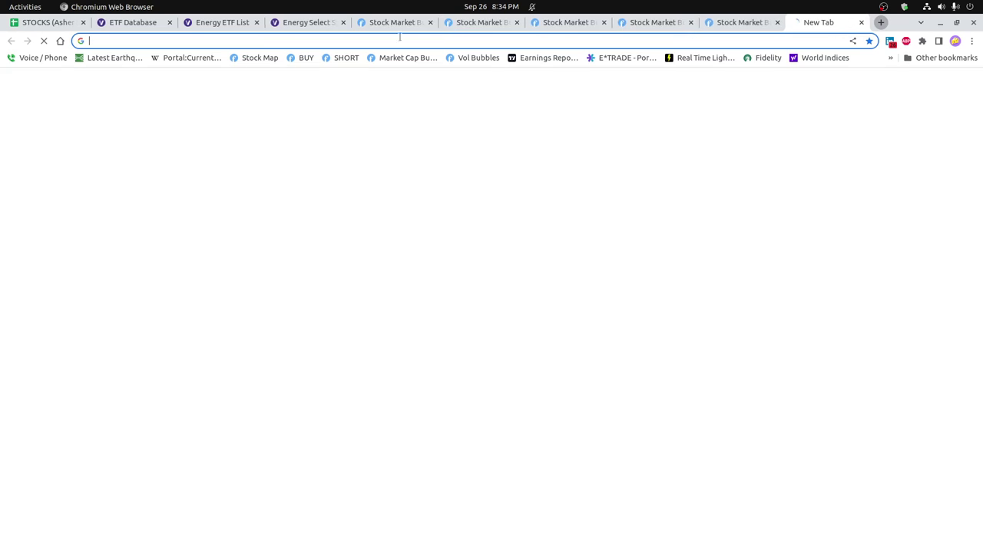
left_click(253, 59)
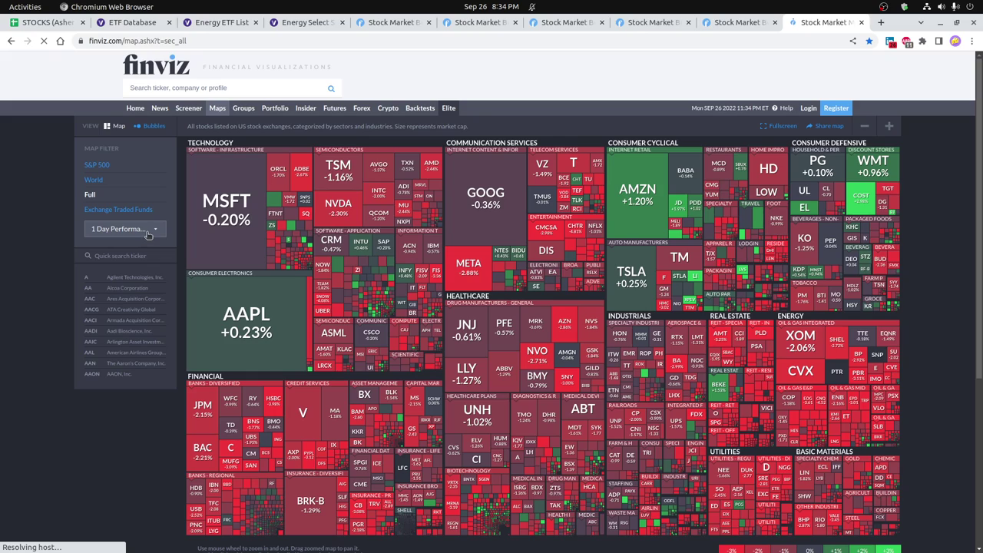
left_click(149, 233)
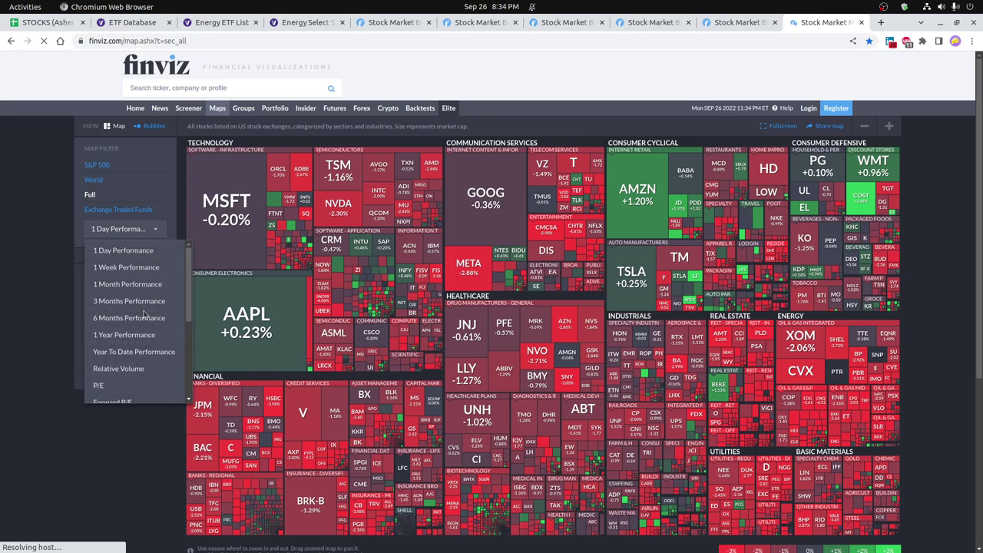
left_click(147, 336)
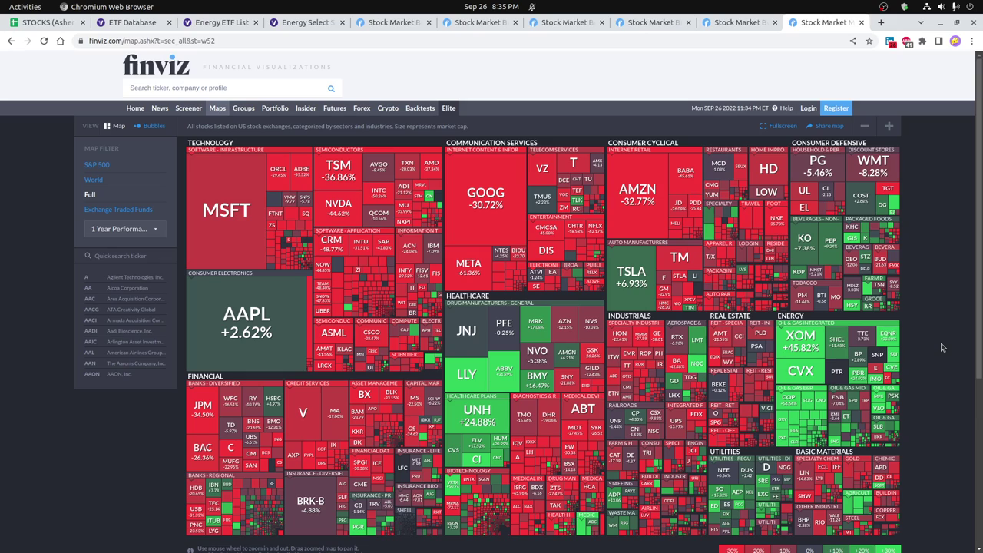
scroll(929, 382, "down", 1)
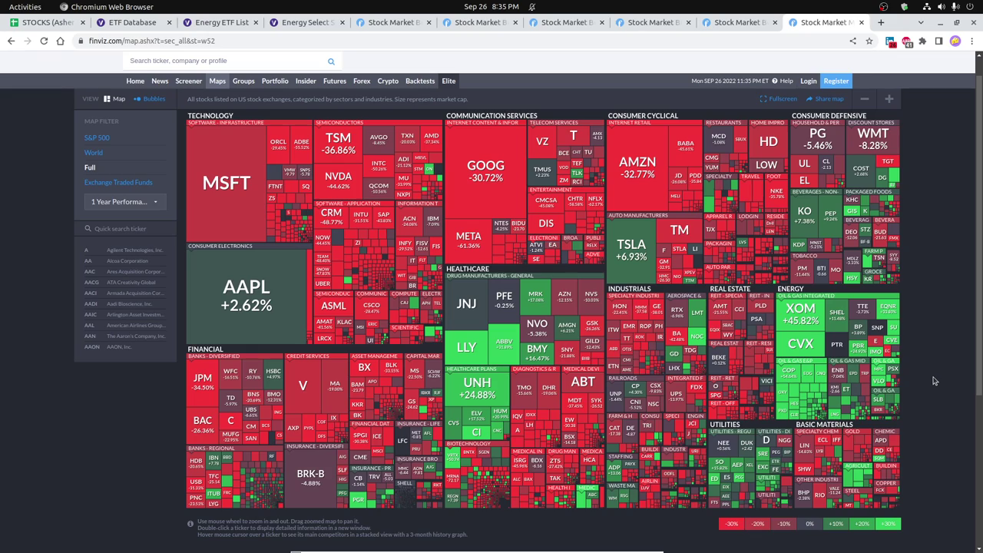
Review the ETF Database sector AUM leaderboard, the Energy ETF list and XLE's top 15 holdings.
key("ctrl+2")
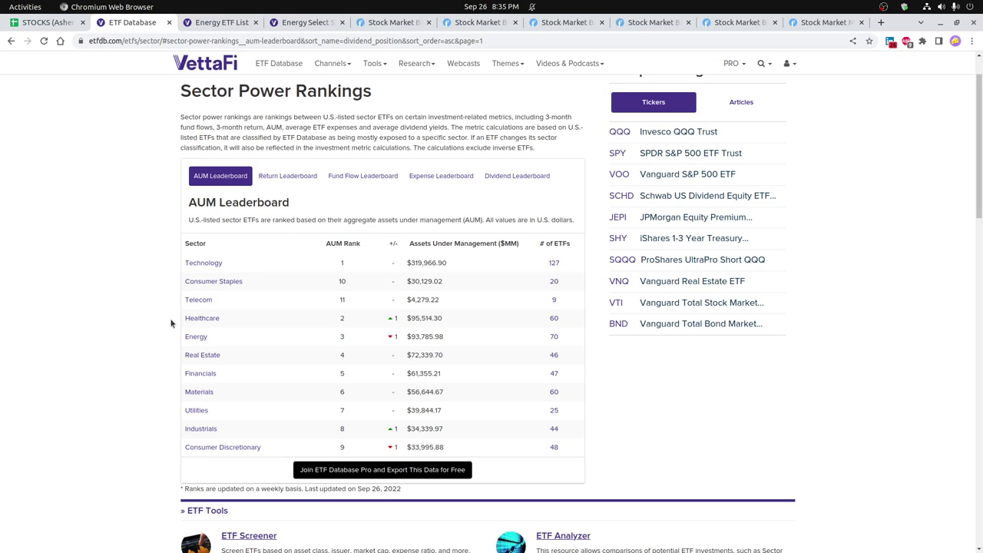
left_click(225, 23)
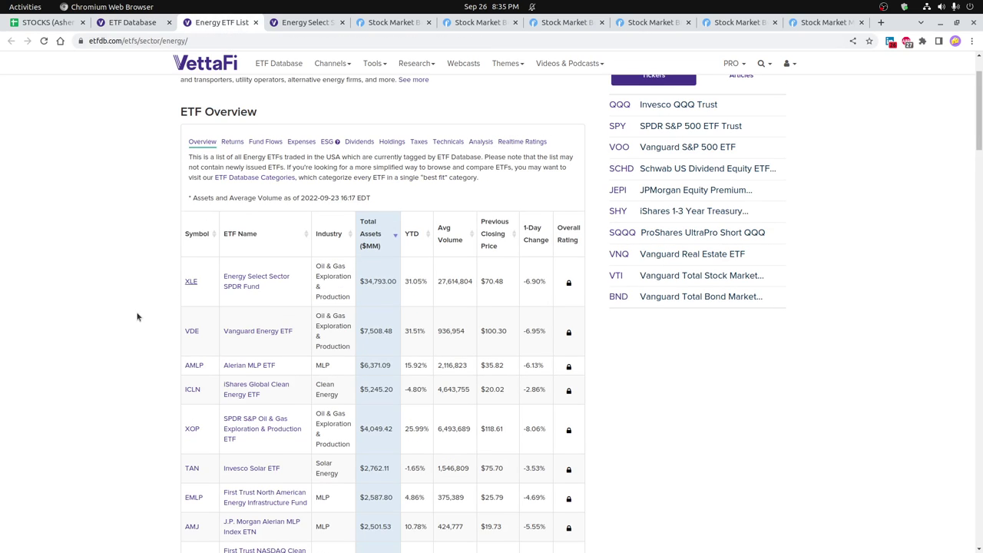
scroll(138, 317, "down", 3)
scroll(138, 316, "down", 1)
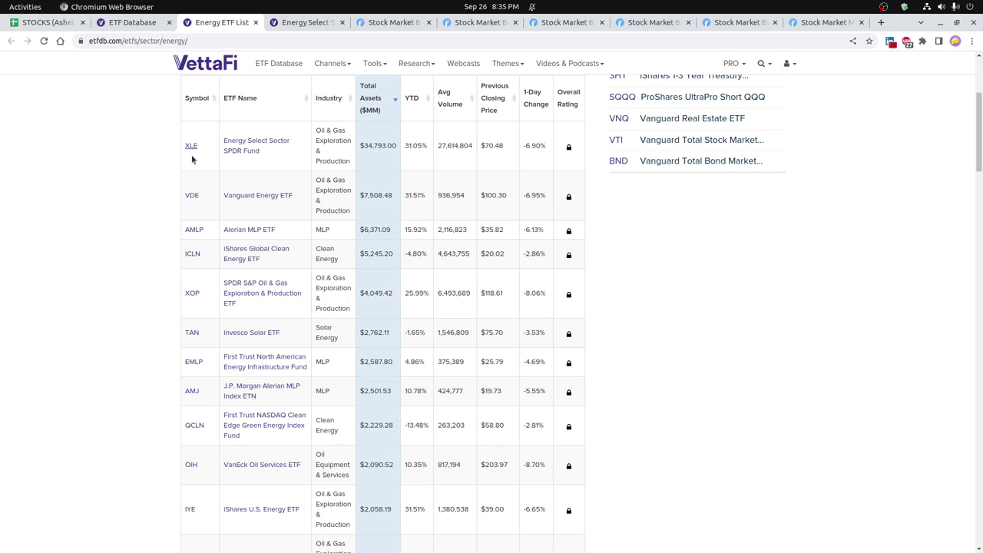
key("ctrl+Tab")
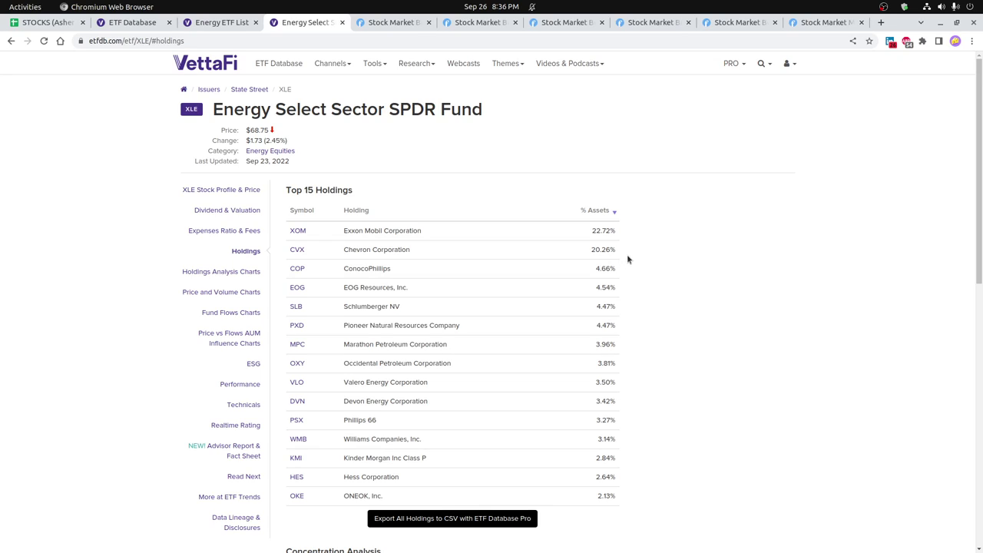
Inspect the XOM and CVX bubbles on the S&P 500 chart of sales by sector.
key("ctrl+Tab")
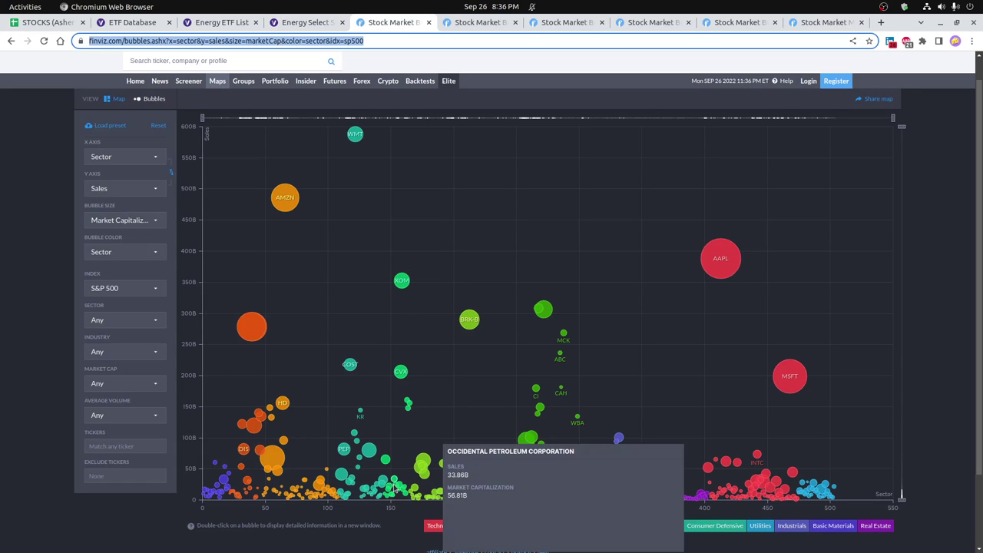
mouse_move(403, 280)
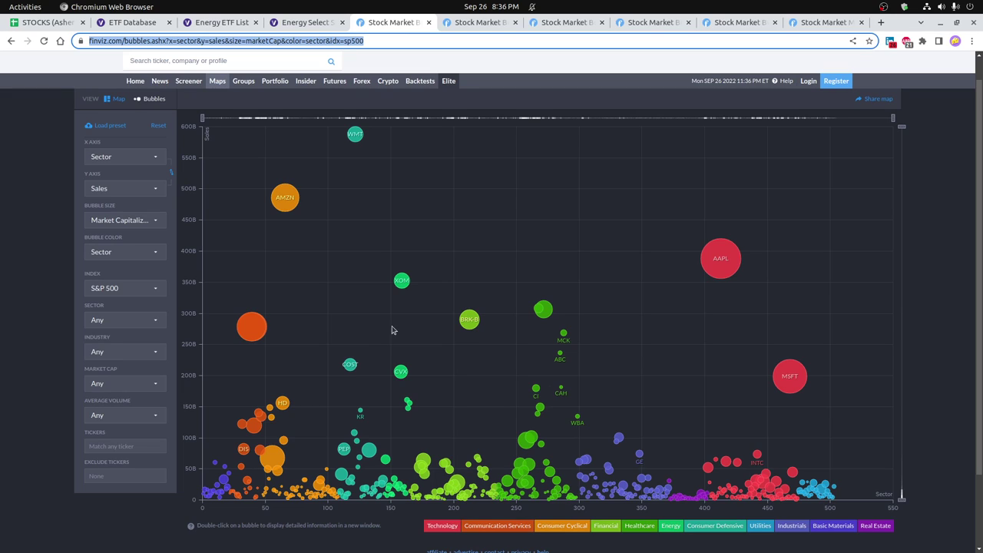
mouse_move(402, 374)
Inspect the leading energy bubbles, including XOM, CVX and OXY, on the chart of 1-year performance against sales.
key("ctrl+Tab")
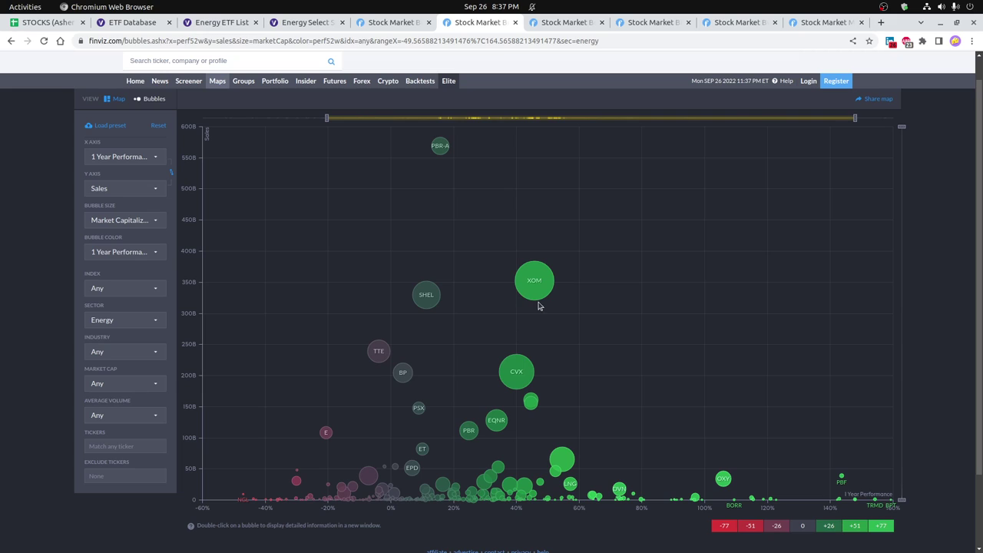
mouse_move(541, 298)
mouse_move(530, 372)
mouse_move(563, 461)
mouse_move(727, 482)
On the energy chart of average volume, widen the 1-year performance range to about -7.7% to 81.3%.
key("ctrl+Tab")
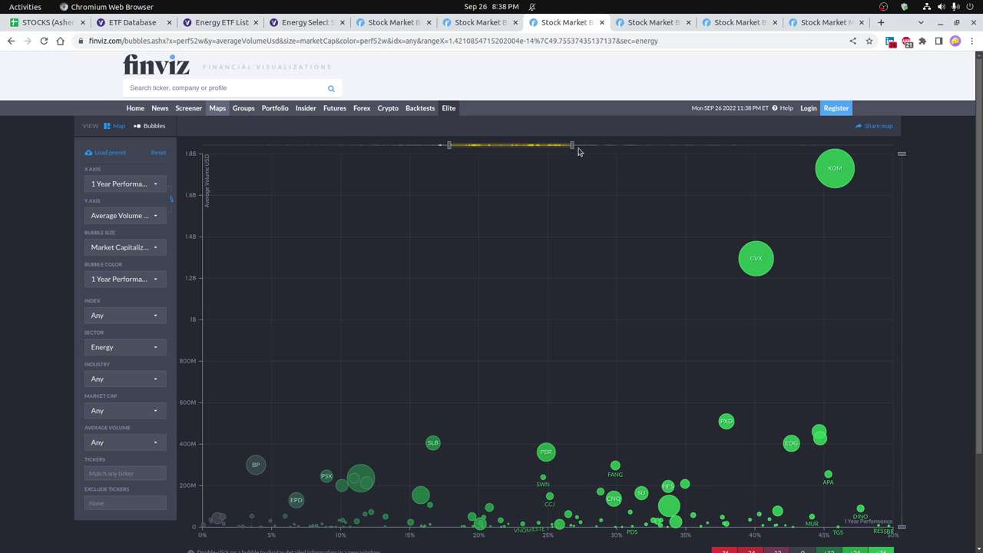
left_click_drag(573, 146, 604, 150)
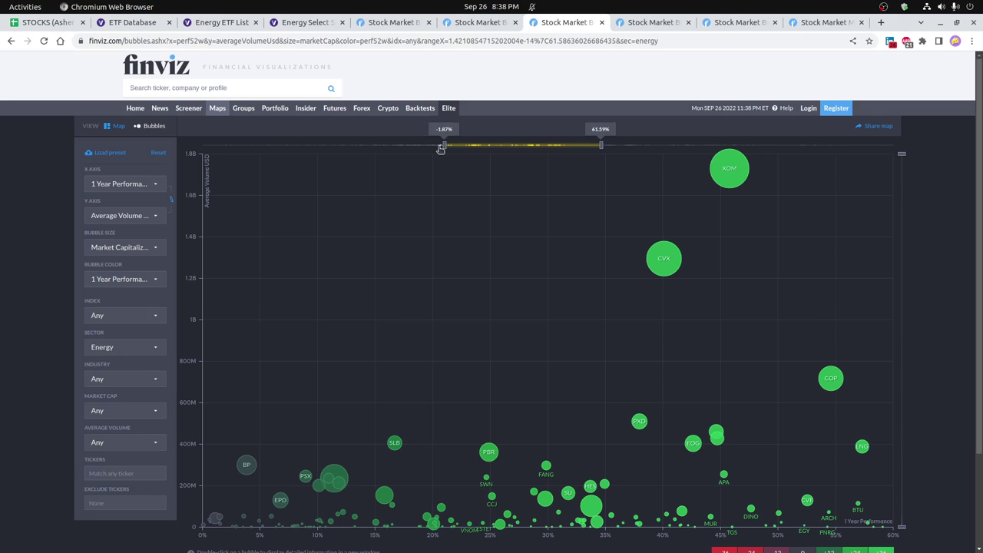
left_click_drag(441, 148, 431, 147)
left_click_drag(601, 146, 651, 148)
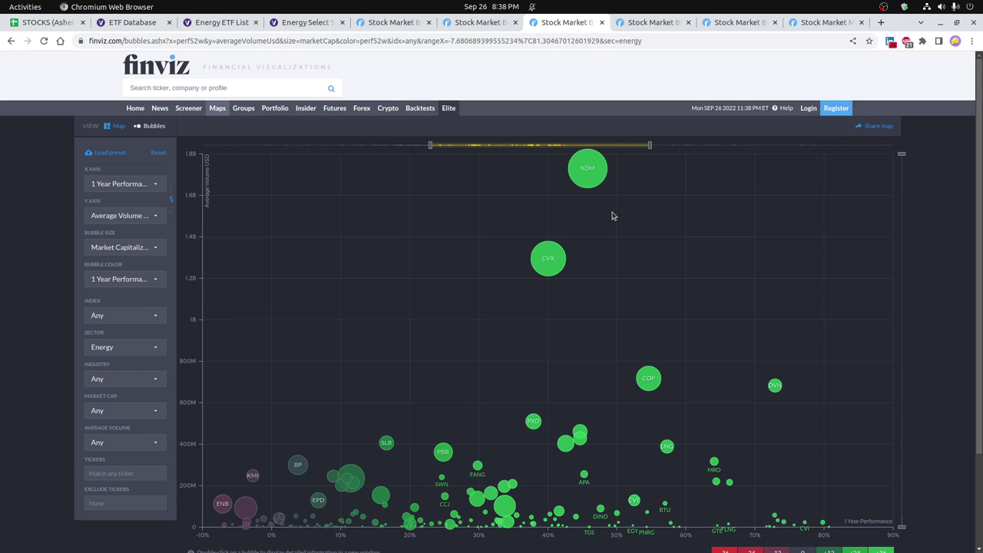
Inspect the XOM, CVX, COP and DVN bubbles on the chart of 1-year performance against average volume.
mouse_move(596, 181)
mouse_move(547, 256)
mouse_move(650, 385)
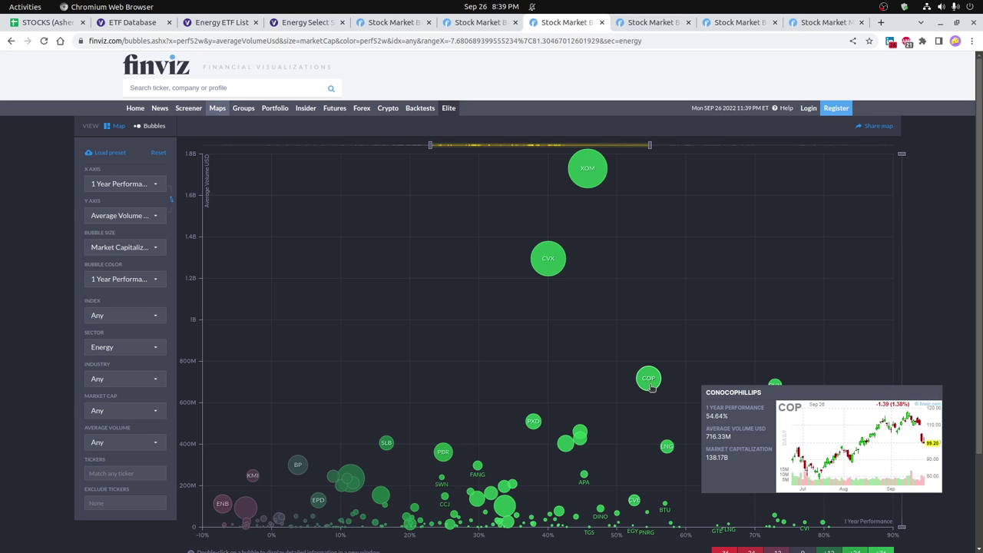
mouse_move(775, 388)
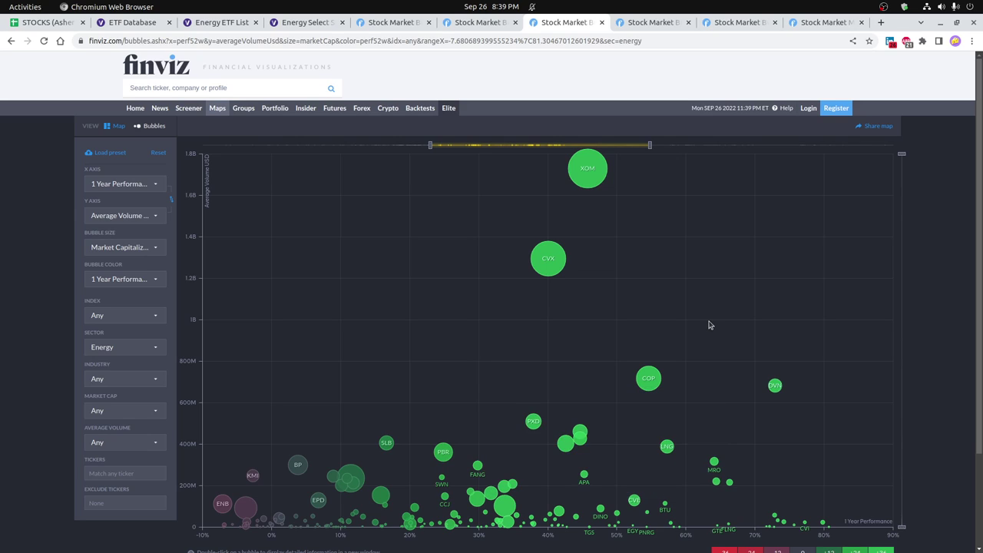
Inspect the XOM, CVX, COP and EOG bubbles on the energy chart of P/S against average volume.
key("ctrl+Tab")
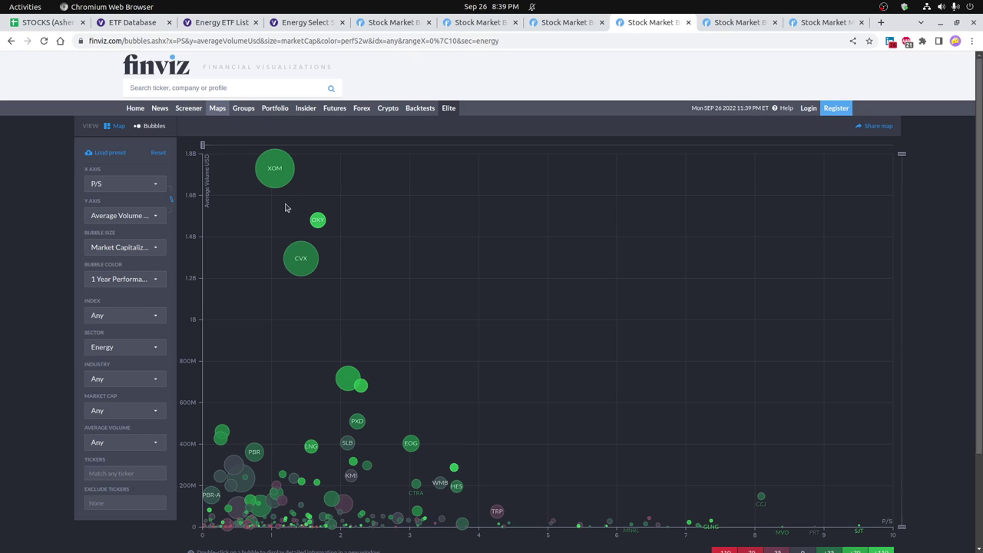
mouse_move(278, 184)
mouse_move(300, 271)
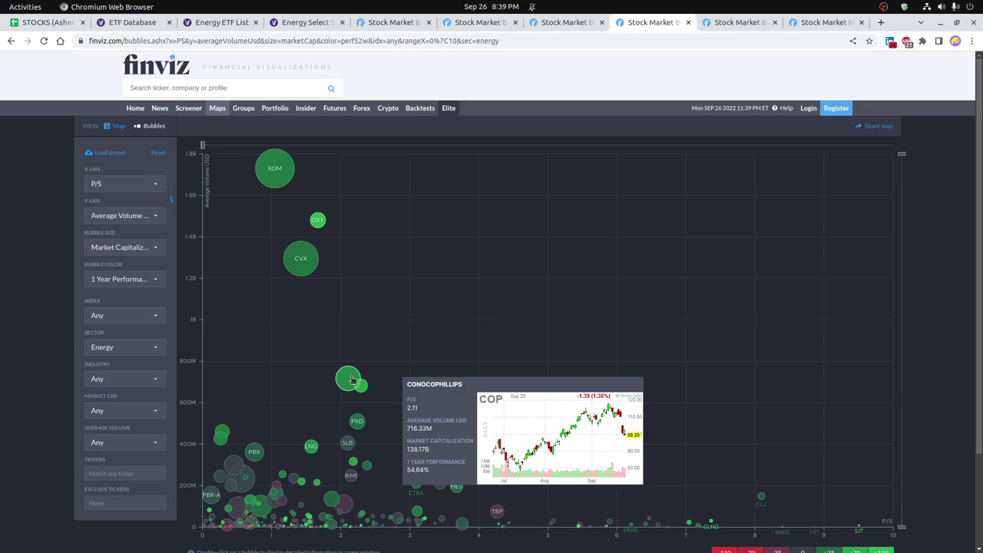
mouse_move(362, 388)
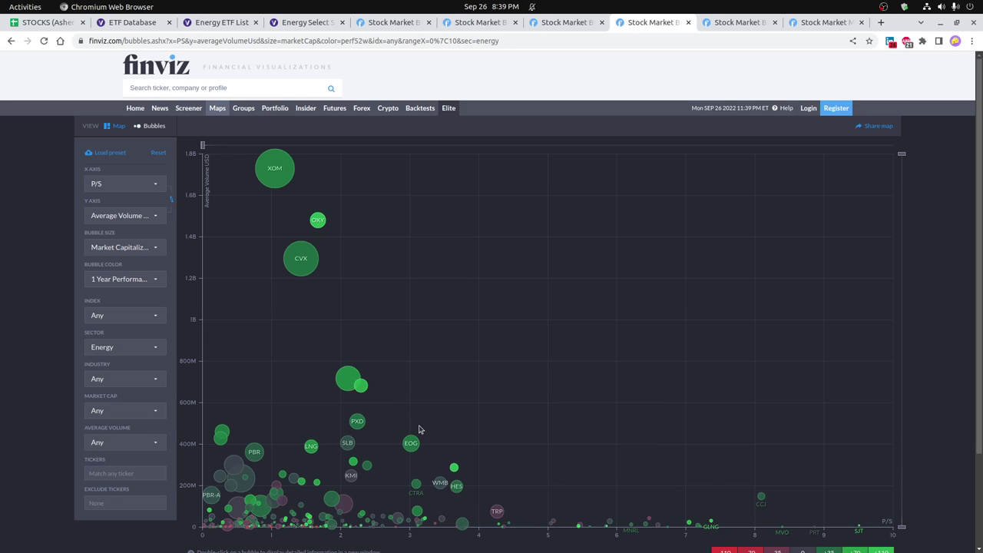
mouse_move(414, 444)
View the energy bubble chart of sales against average volume.
key("ctrl+Tab")
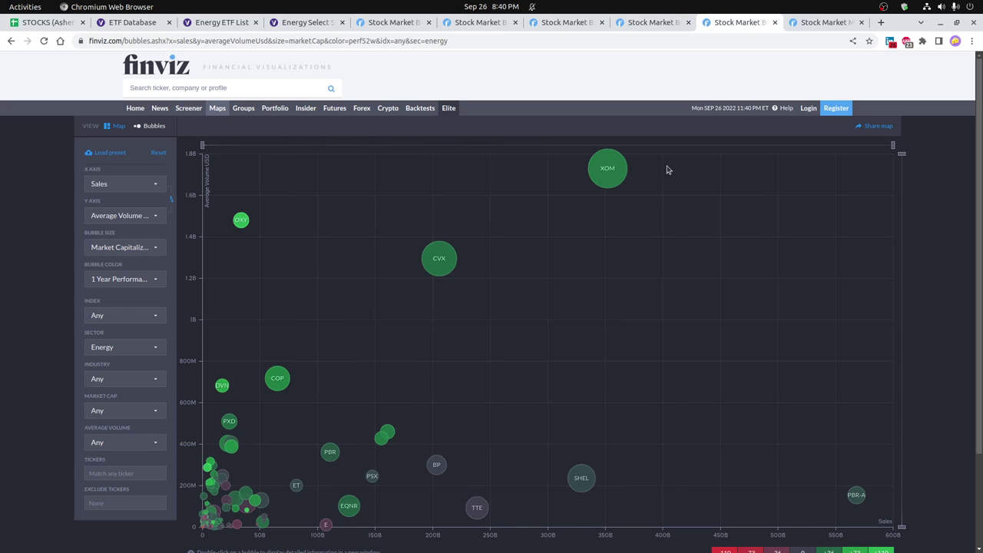
left_click(803, 23)
left_click(758, 23)
Switch to the XLE chart window, maximize the MACD study and adjust the divider below the price pane.
key("alt+Tab")
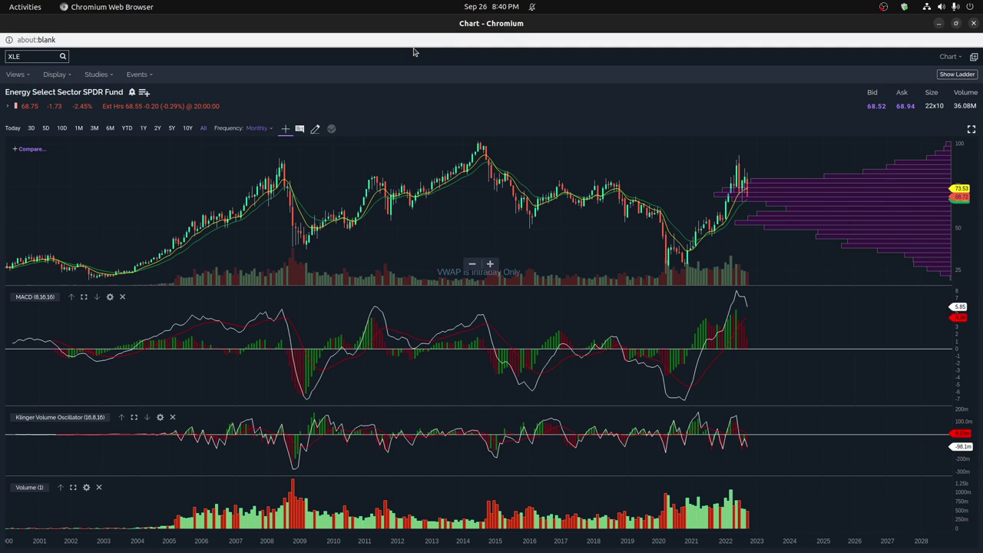
left_click(84, 296)
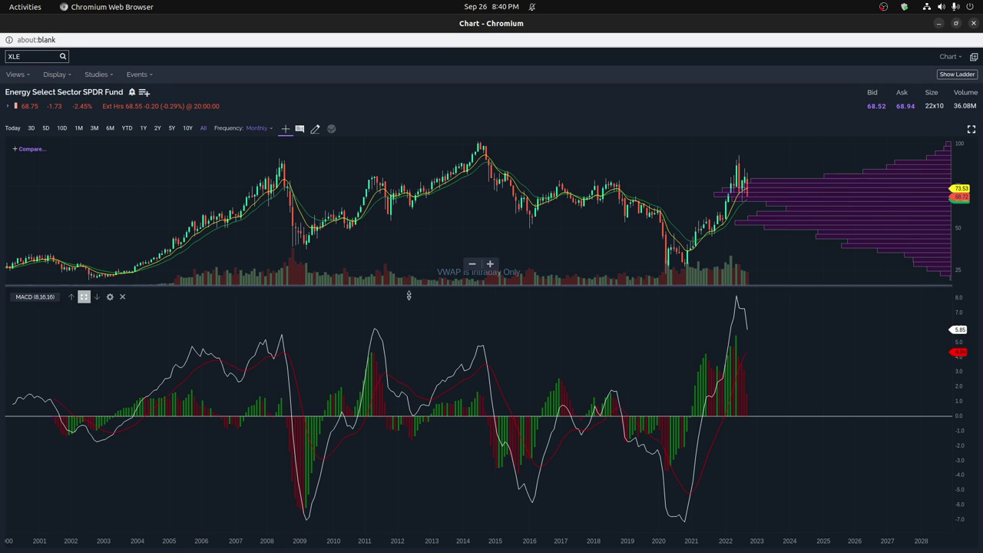
mouse_move(409, 295)
left_mouse_down()
mouse_move(422, 358)
mouse_move(424, 293)
left_mouse_up()
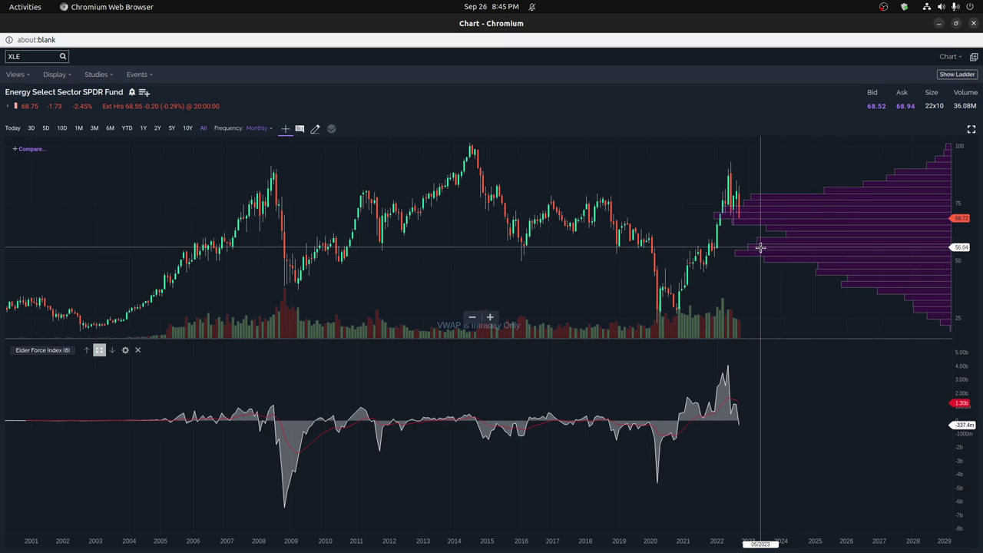
key("Up")
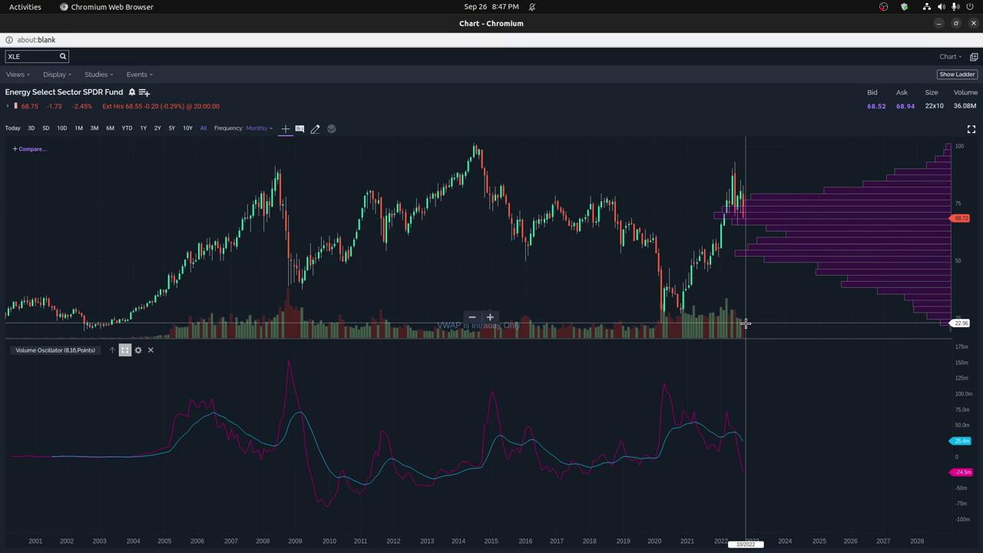
Load the Exxon Mobil (XOM) chart and adjust its view to examine the full Volume Oscillator curve.
left_click(24, 56)
type("XOM")
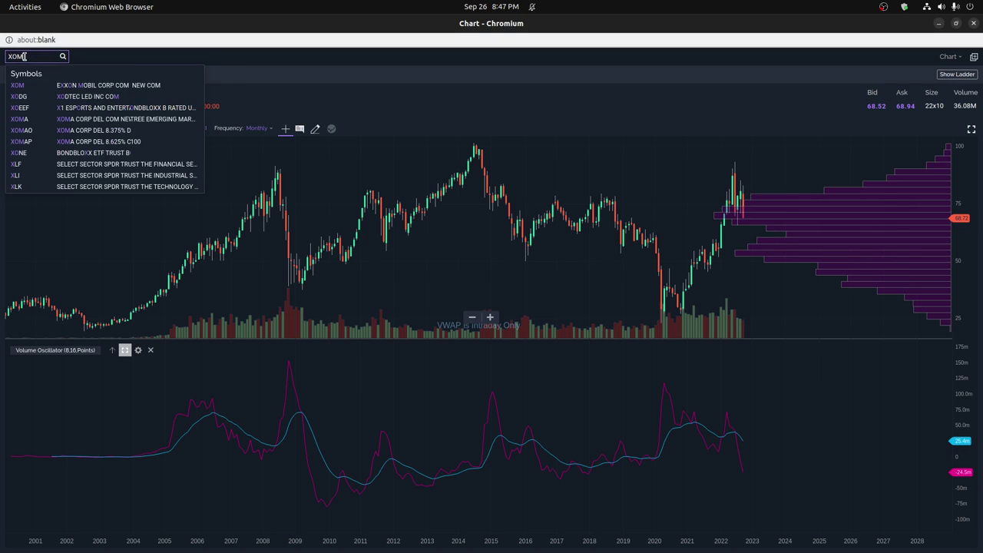
left_click(130, 91)
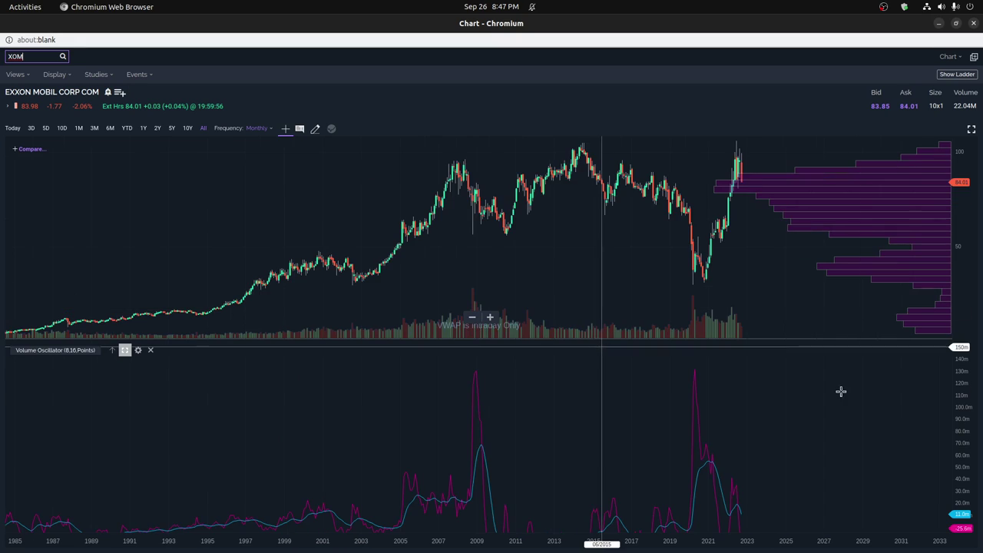
scroll(964, 508, "down", 3)
scroll(964, 509, "up", 3)
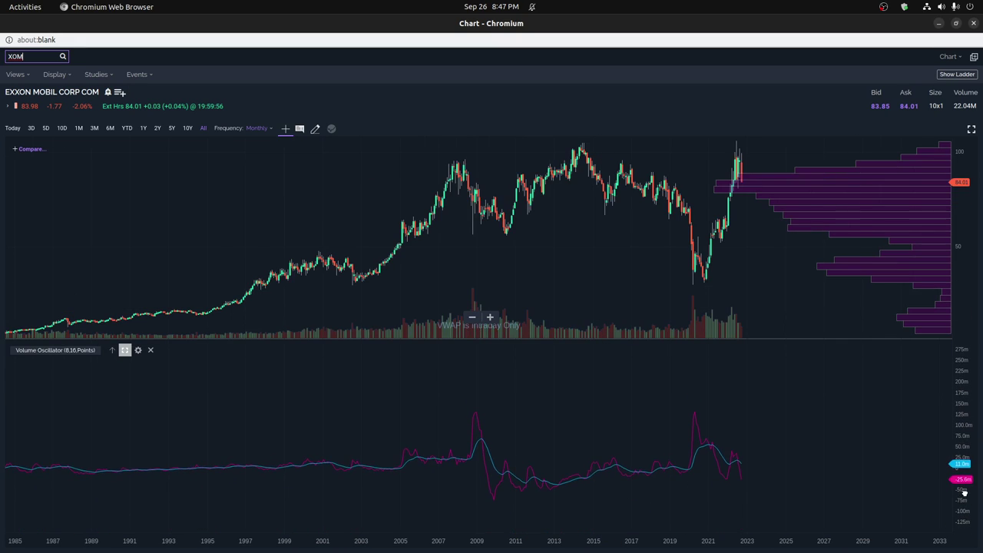
left_click_drag(777, 467, 781, 428)
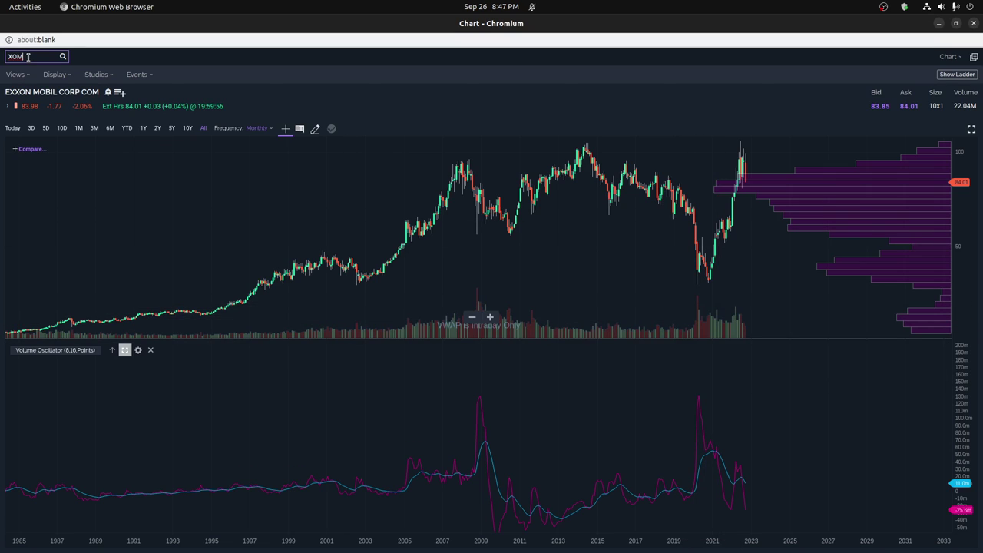
Load the XLE chart again and move from the Elder Force Index to the MACD study.
type("XLE")
key("Return")
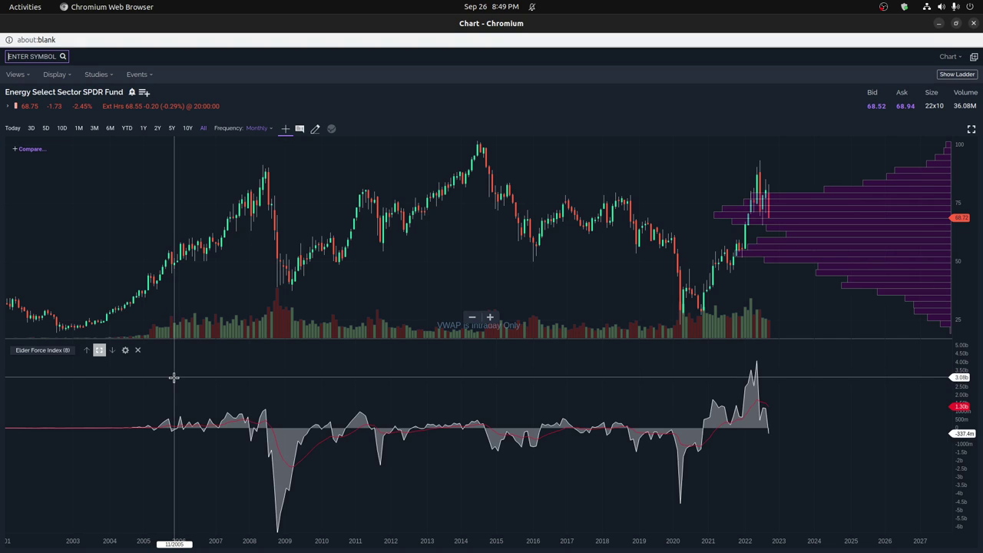
left_click(86, 350)
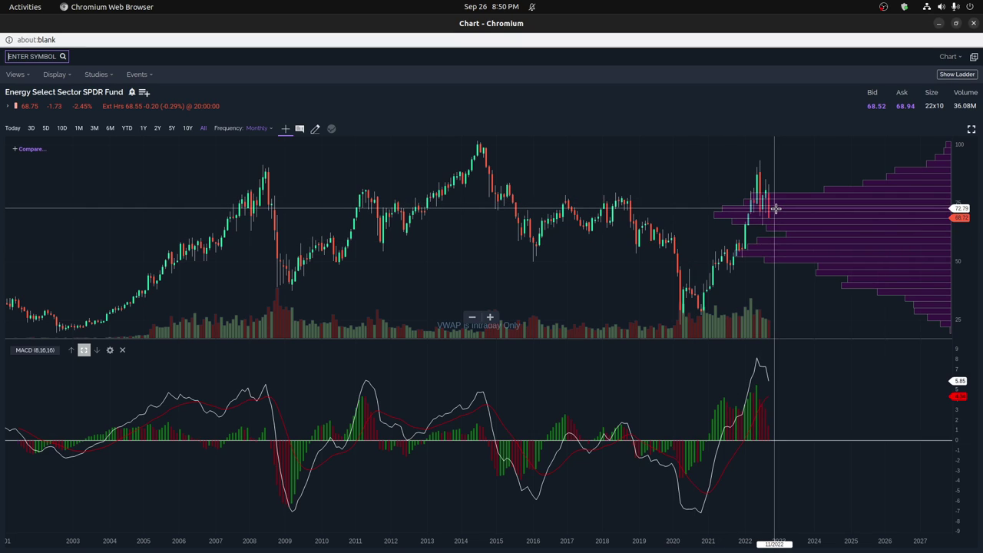
type("XLE")
key("Return")
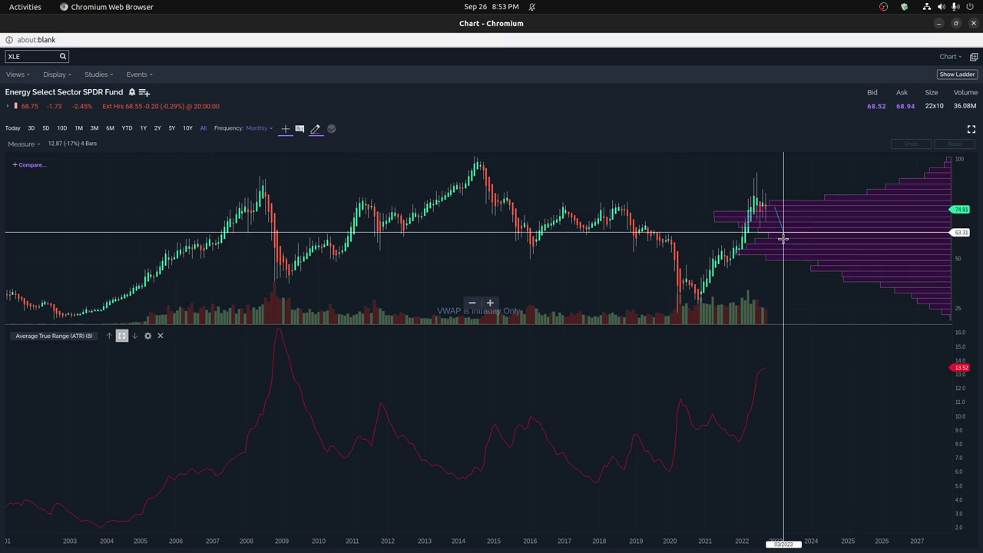
Measure possible price drops below the latest XLE candles on the monthly chart.
left_click_drag(784, 232, 790, 258)
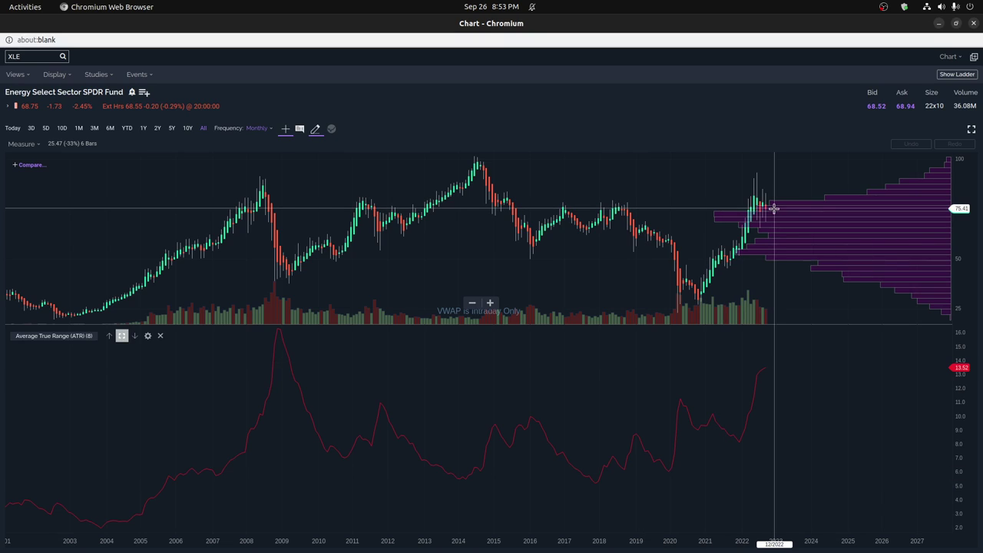
left_click_drag(774, 208, 778, 221)
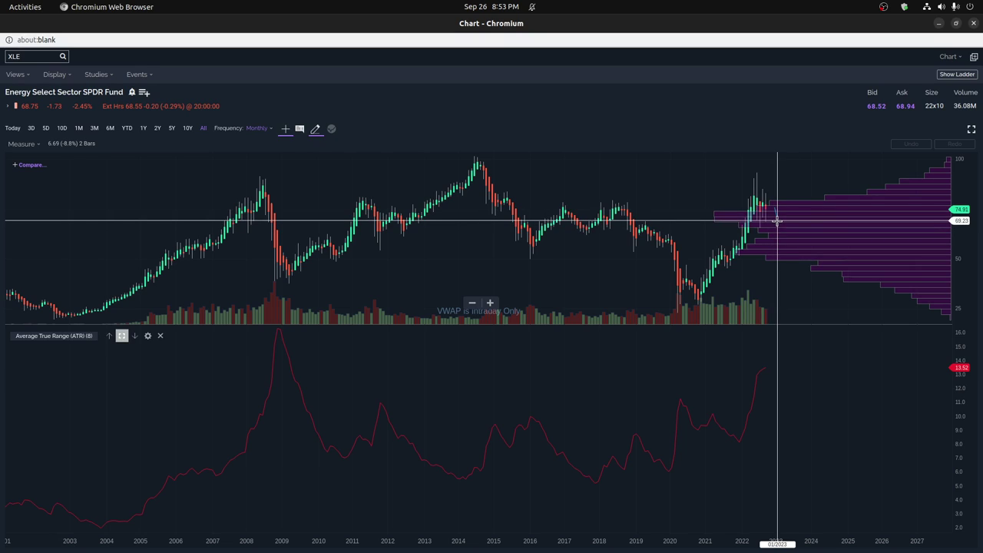